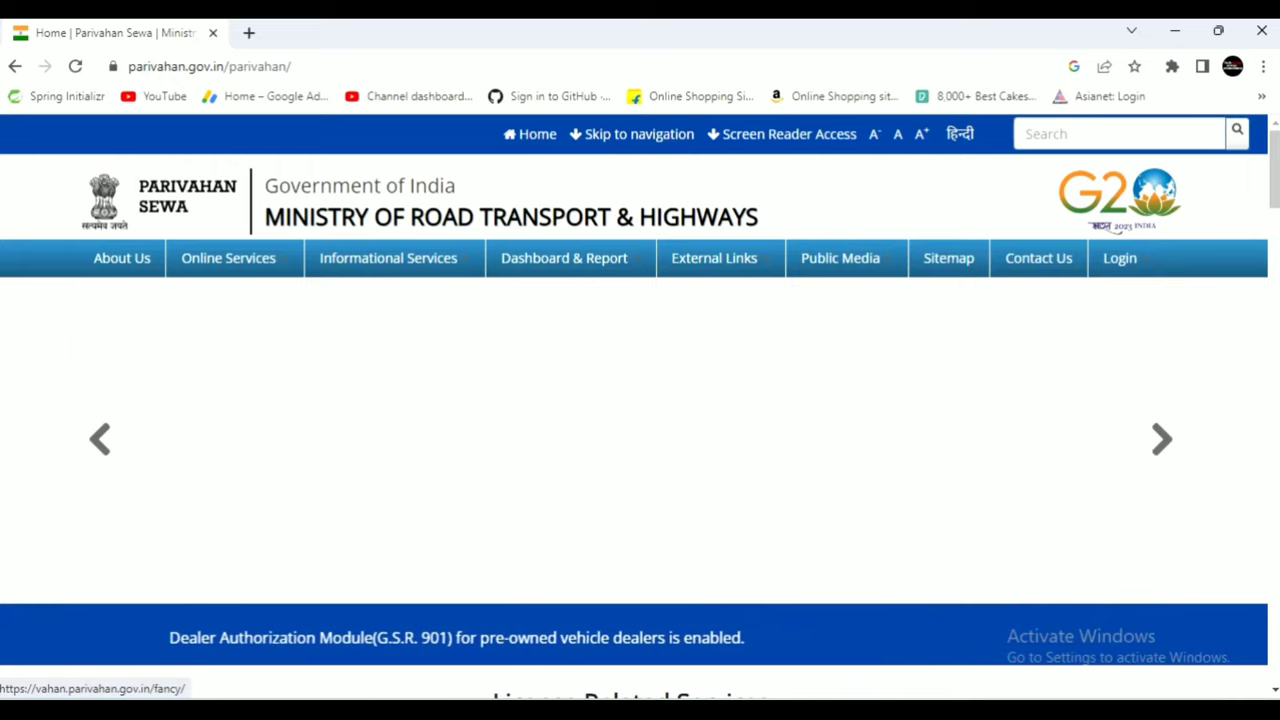
# Go from Online Services to eChallan and open its Pay Online challan lookup page.
pyautogui.click(223, 260)
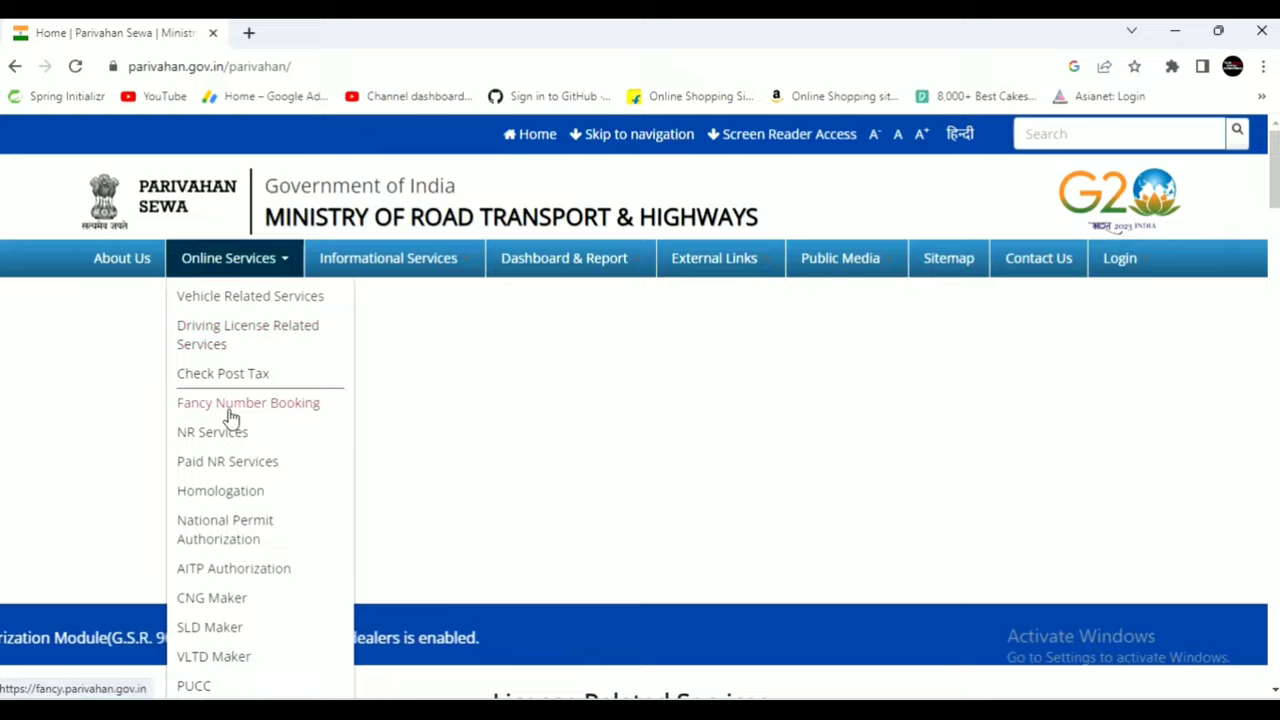
pyautogui.scroll(-3, 229, 417)
pyautogui.scroll(-3, 209, 492)
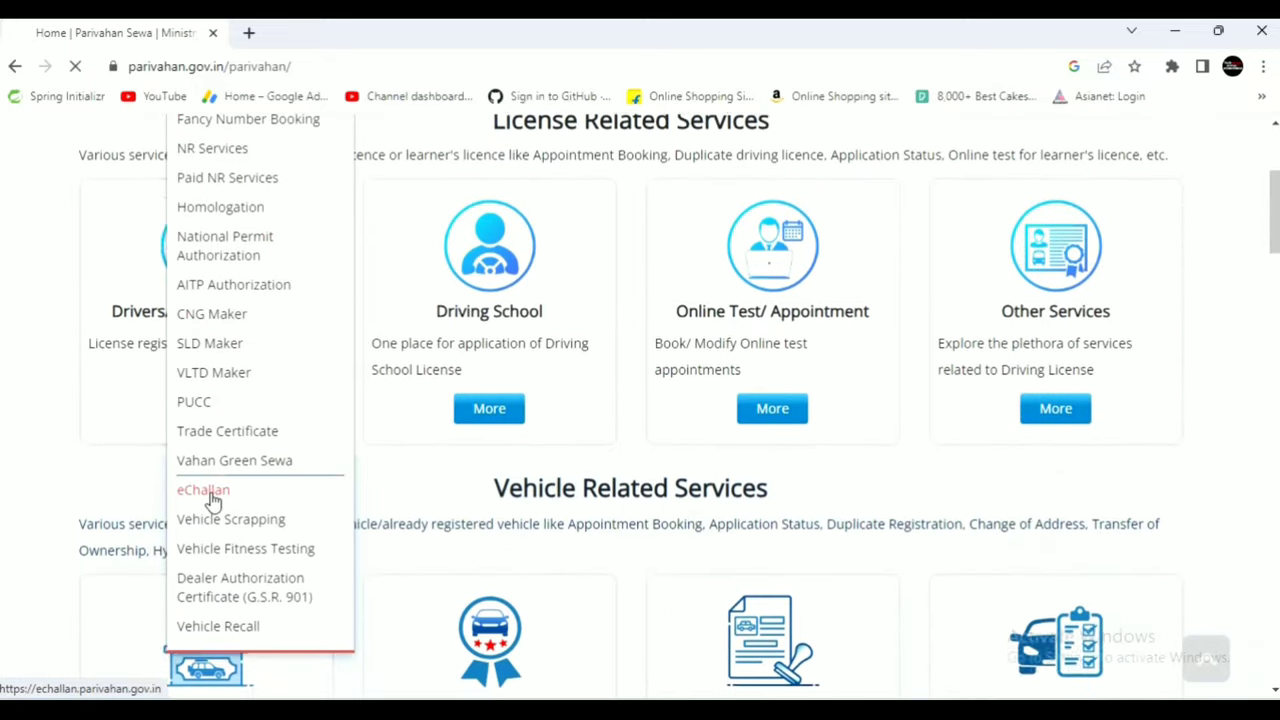
pyautogui.click(209, 490)
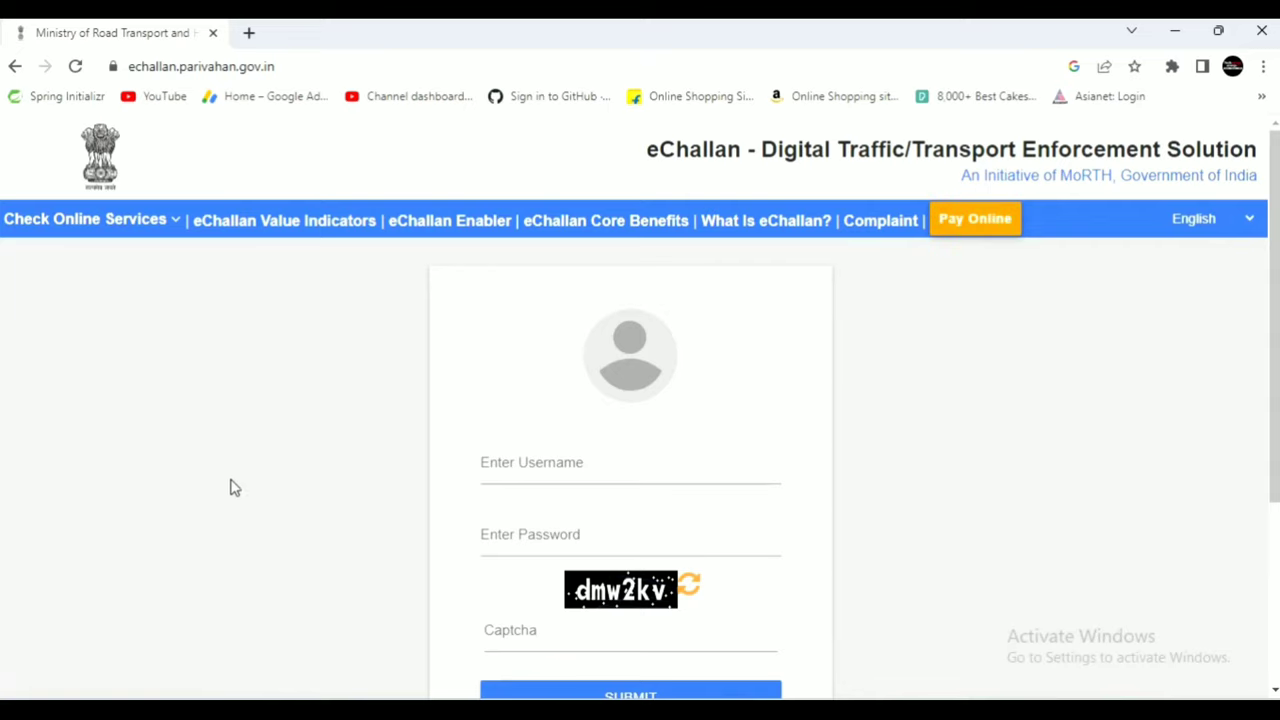
pyautogui.click(968, 228)
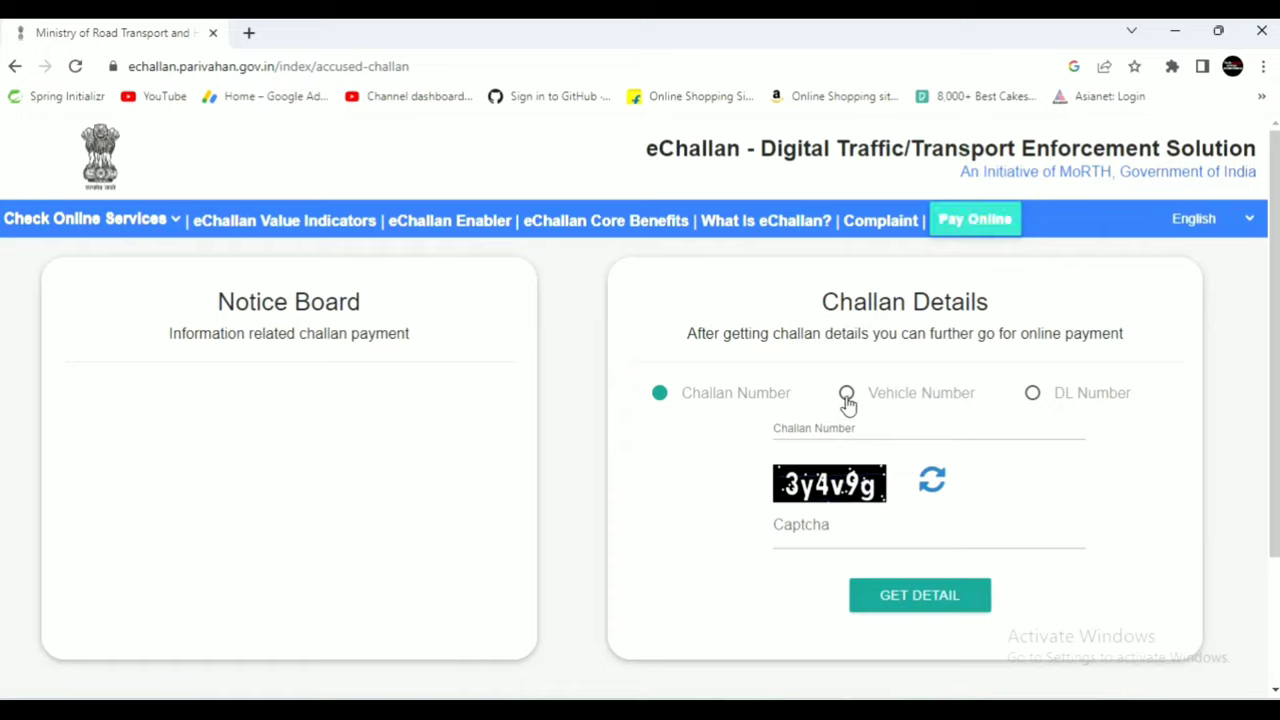
# Search challans by vehicle number with chassis digits and captcha, then dismiss 'Challan Not Found'.
pyautogui.click(847, 396)
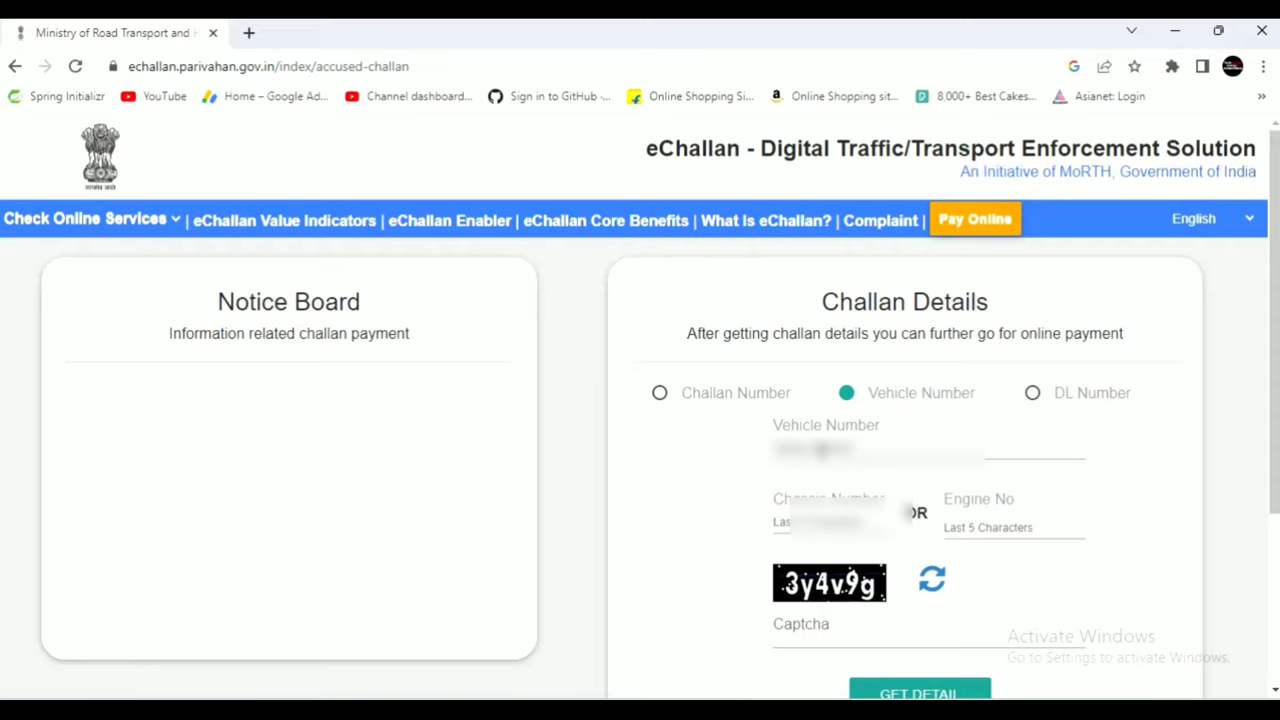
pyautogui.click(942, 617)
pyautogui.write('3y4v9g')
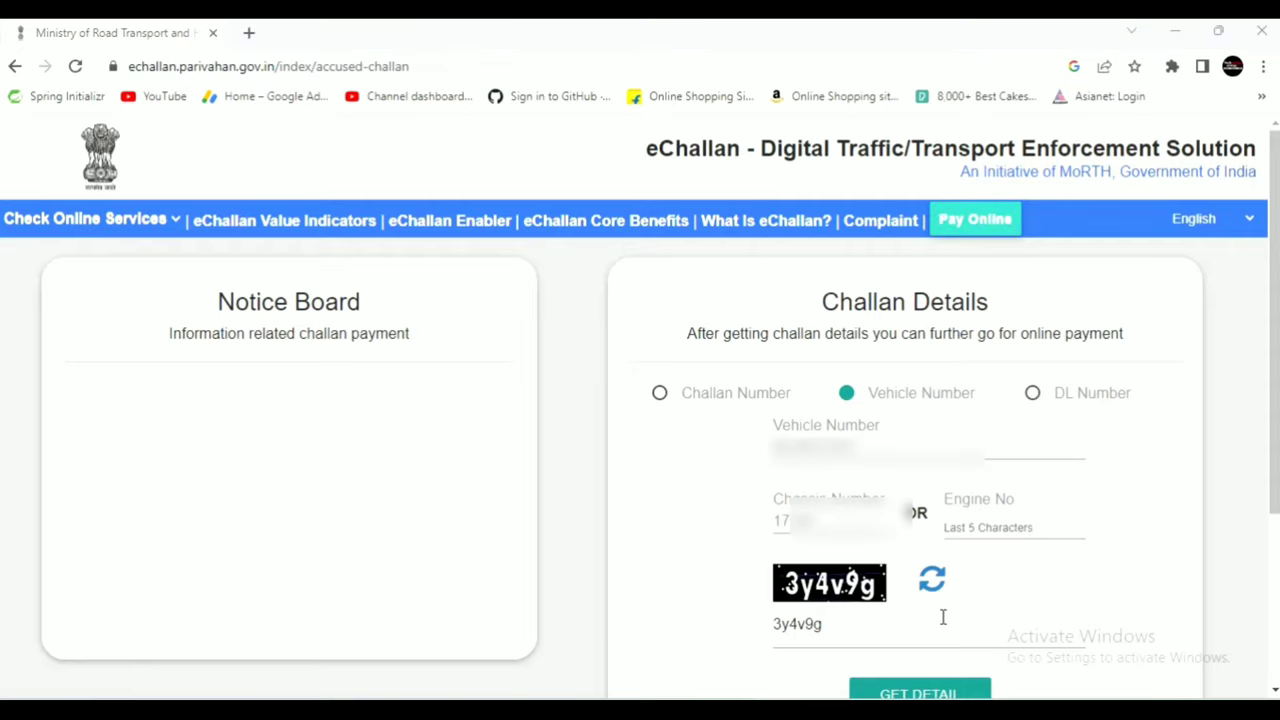
pyautogui.click(930, 690)
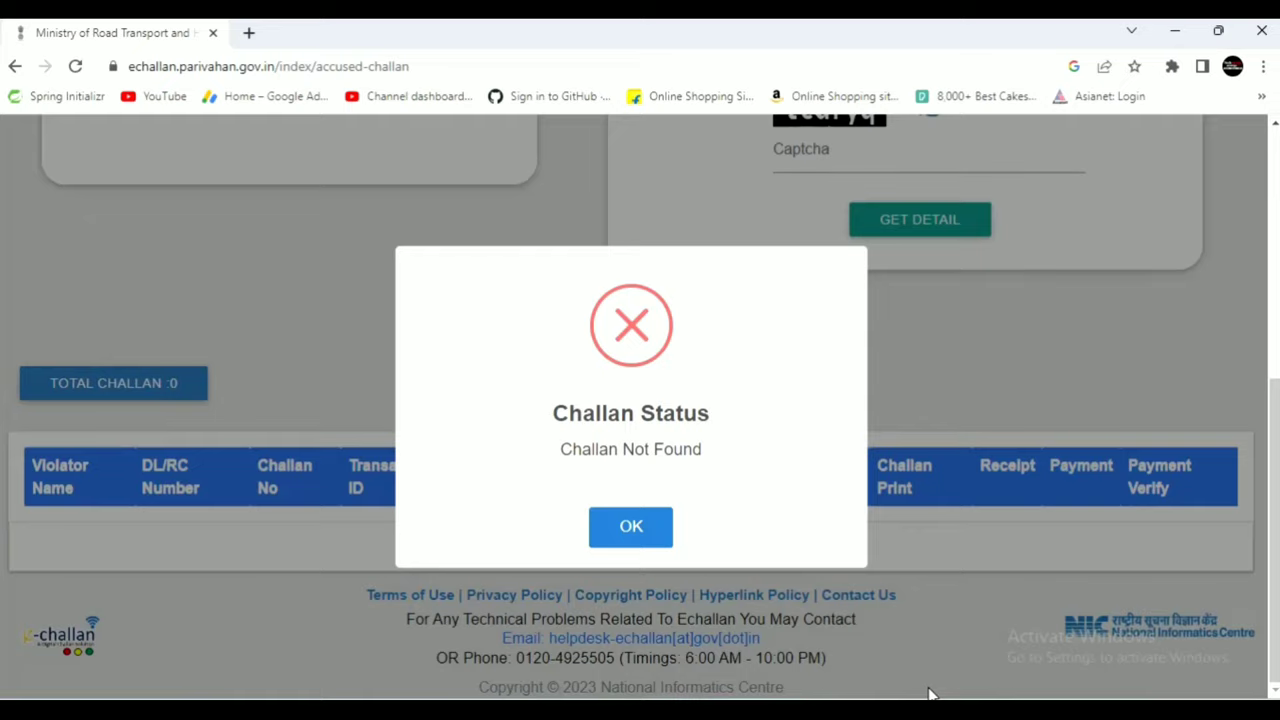
pyautogui.click(632, 528)
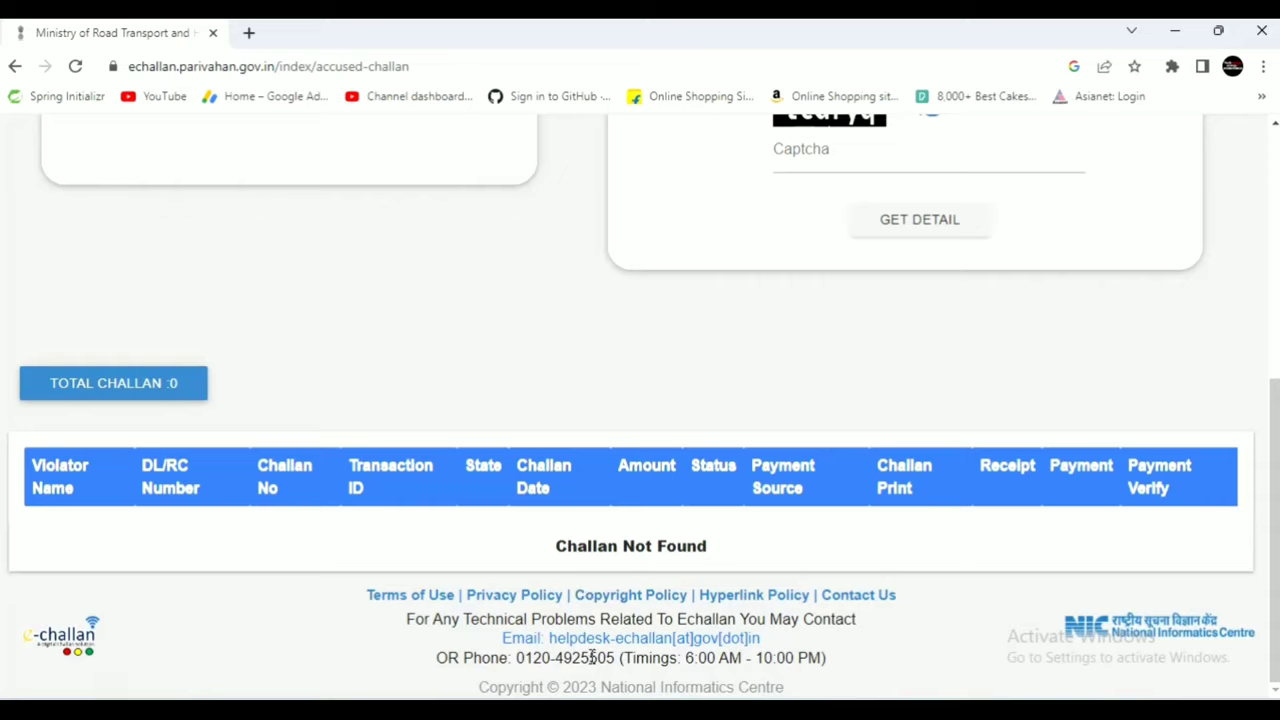
pyautogui.scroll(4, 1050, 316)
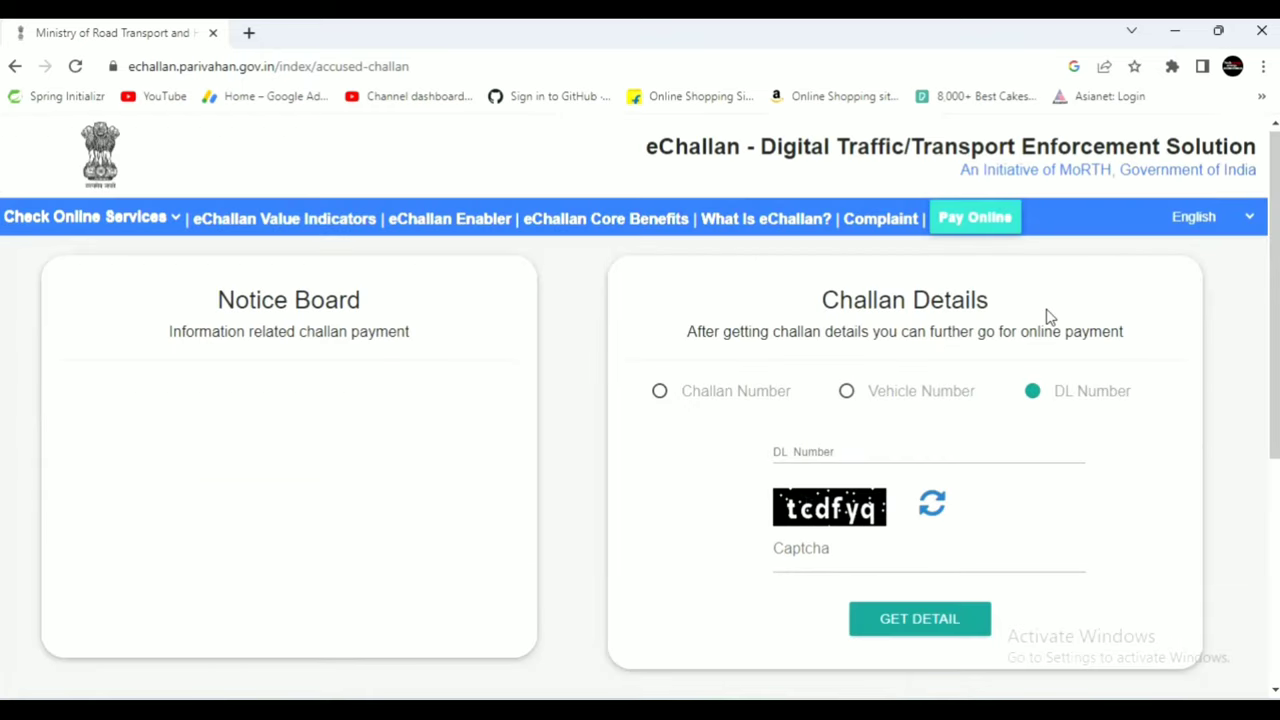
# Search by Challan Number using the pasted challan number and the captcha to find the pending challan.
pyautogui.click(660, 395)
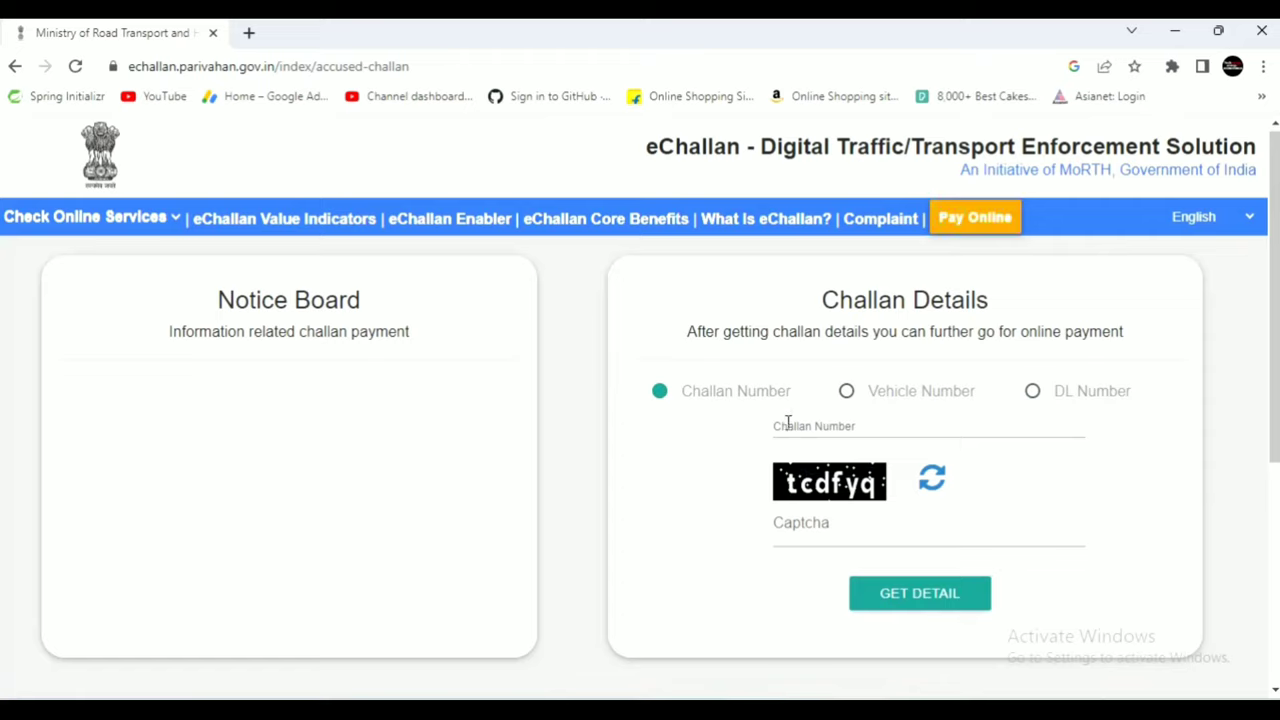
pyautogui.click(788, 422)
pyautogui.hotkey('ctrl', 'v')
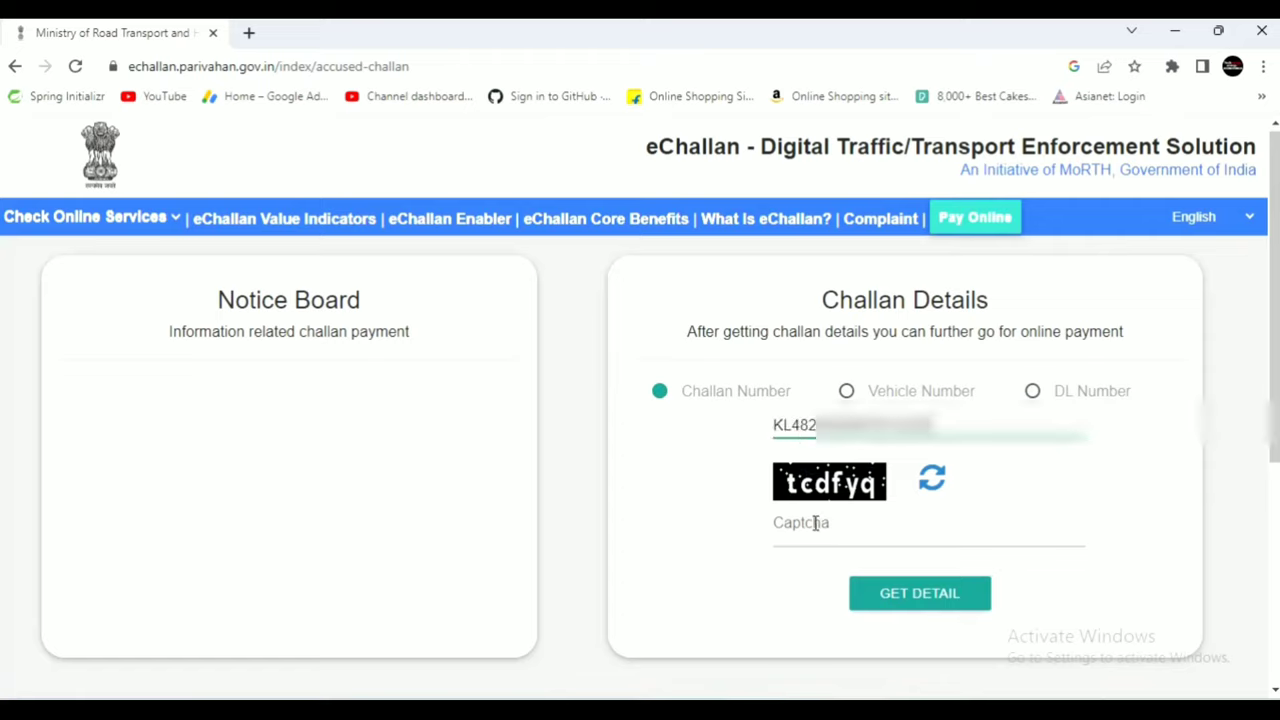
pyautogui.click(815, 525)
pyautogui.write('tcdfyq')
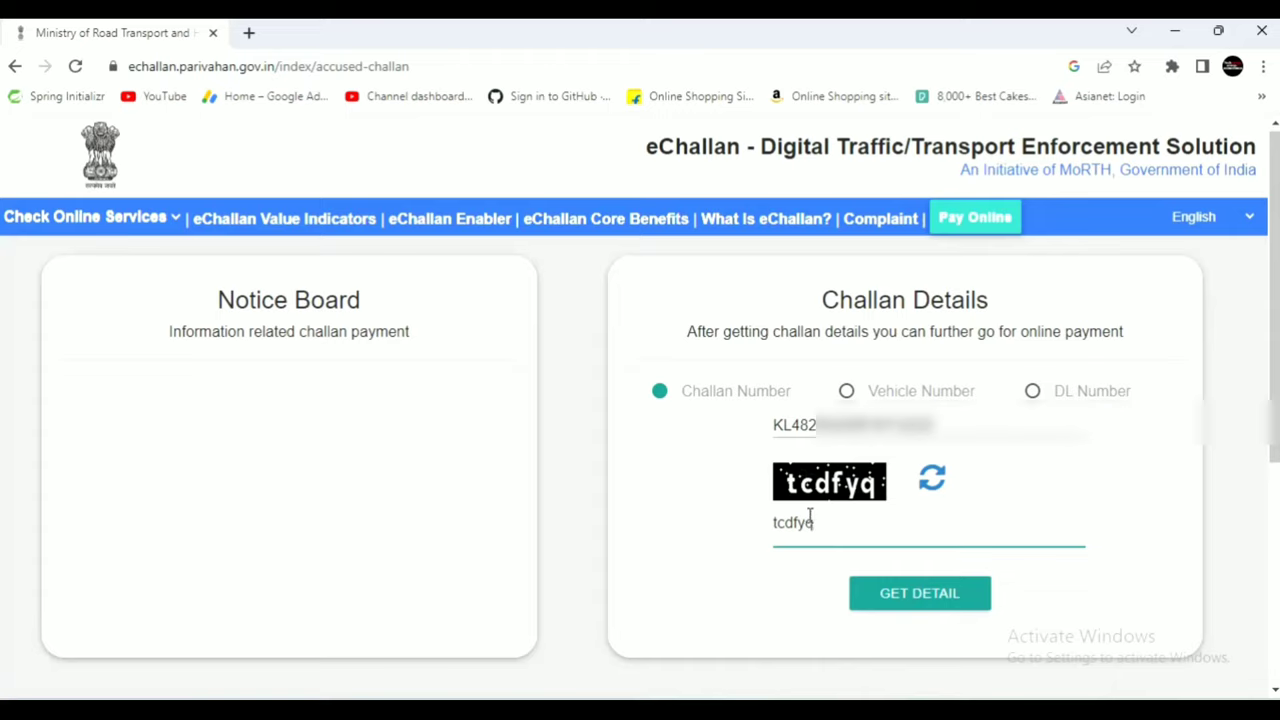
pyautogui.click(903, 597)
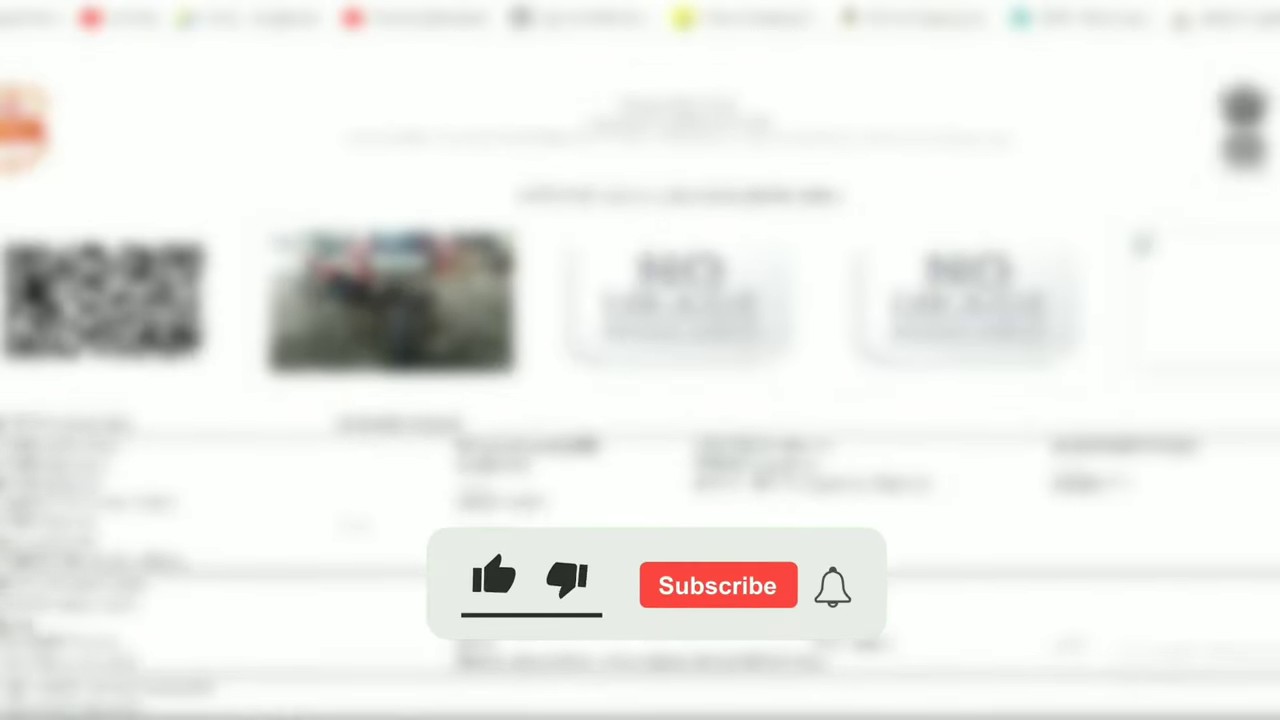
pyautogui.scroll(-2, 640, 400)
pyautogui.scroll(-6, 640, 400)
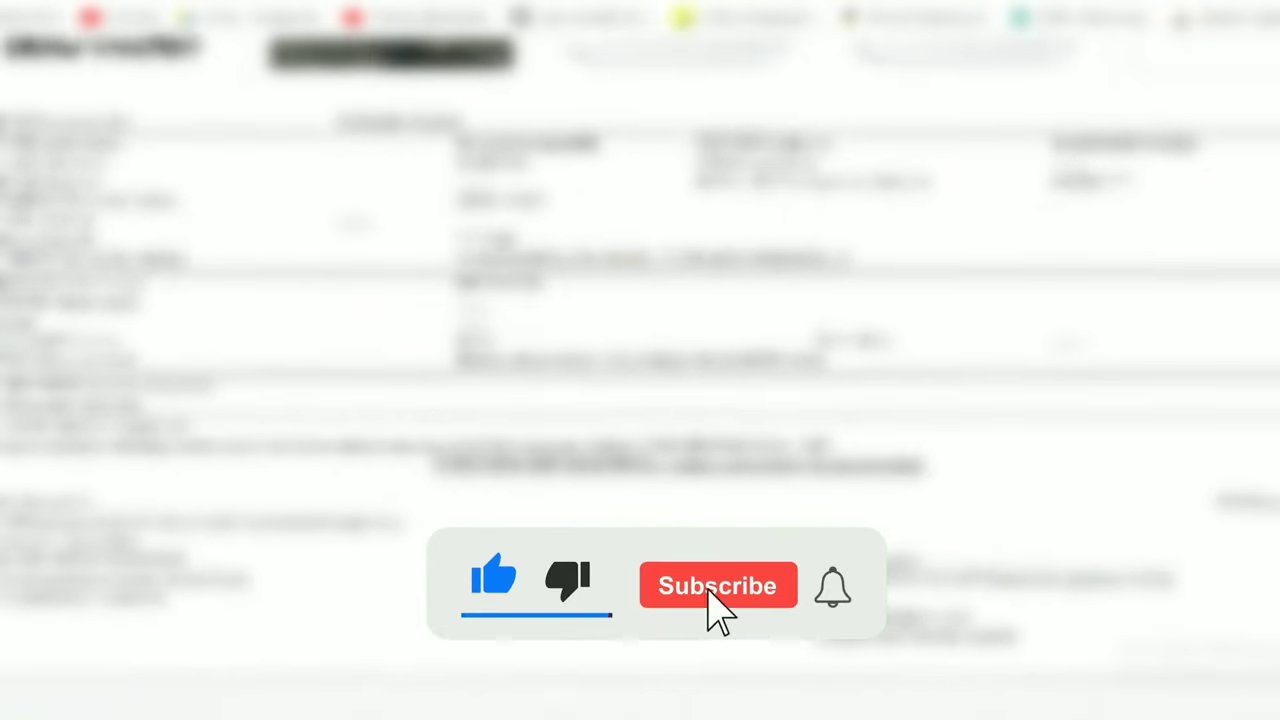
pyautogui.scroll(-1, 640, 400)
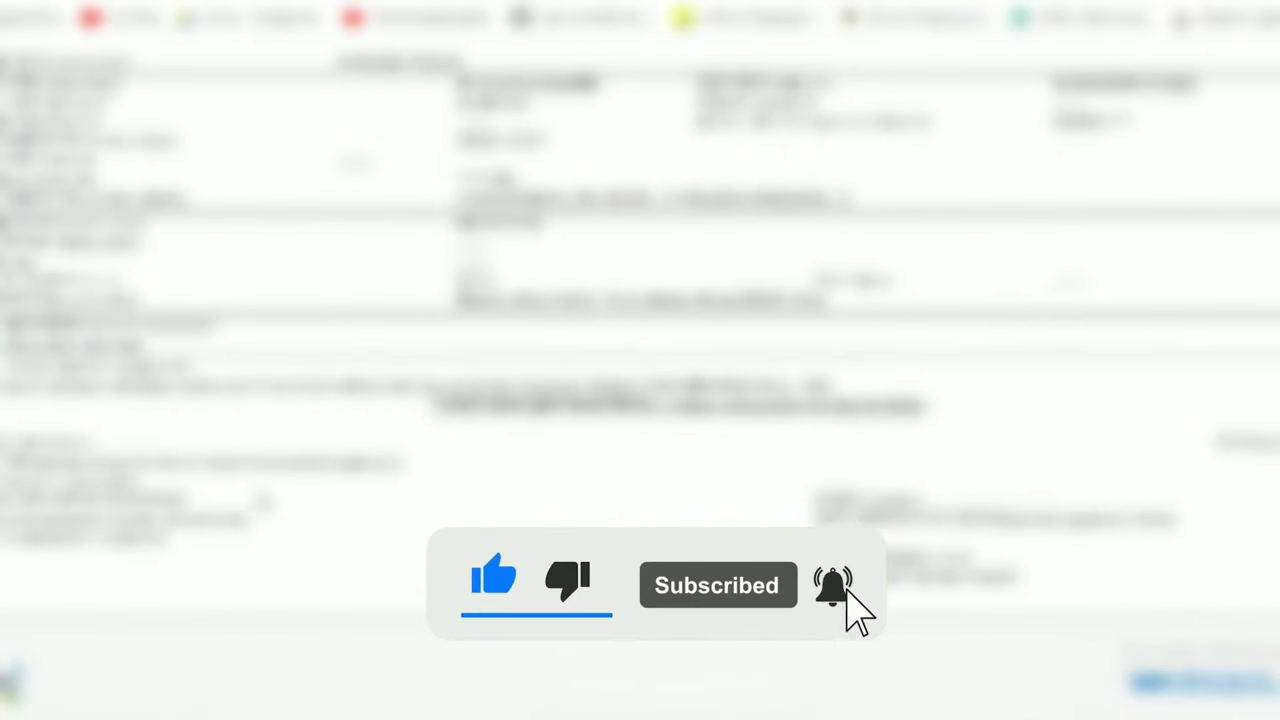
pyautogui.moveTo(4, 385); pyautogui.dragTo(580, 386)
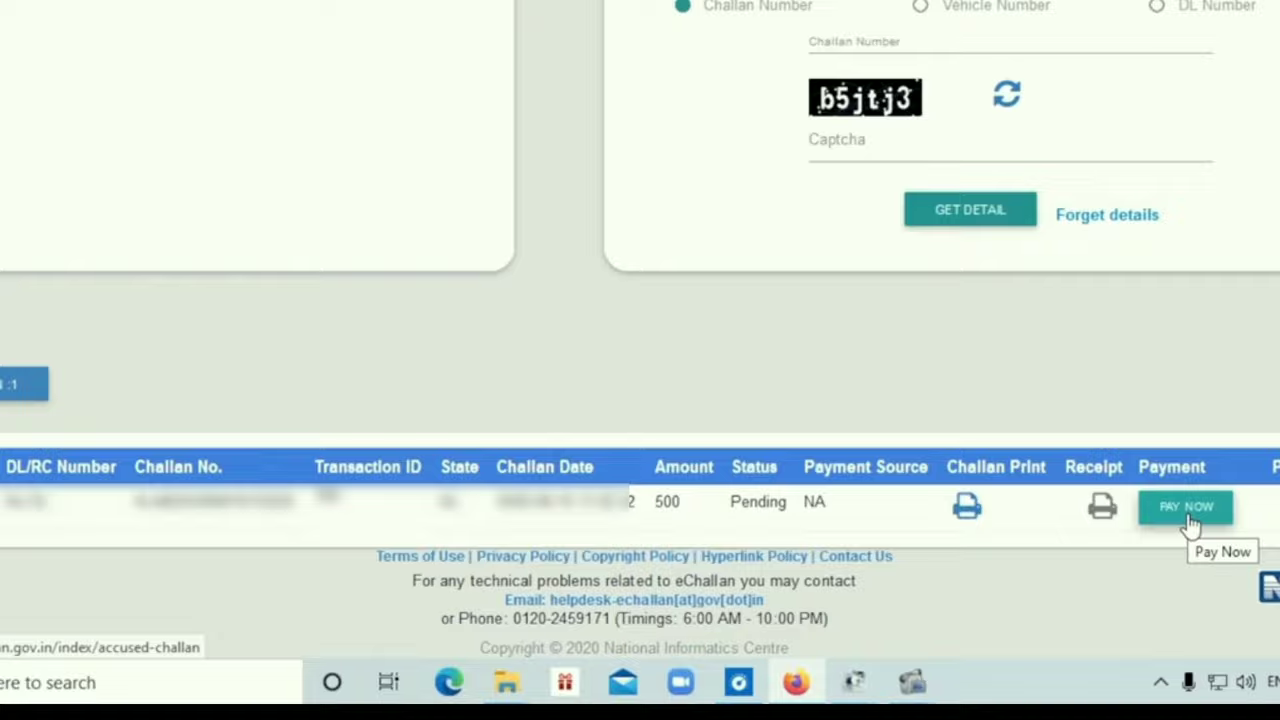
# Start paying the pending 500 challan and submit the mobile verification OTP.
pyautogui.click(1186, 507)
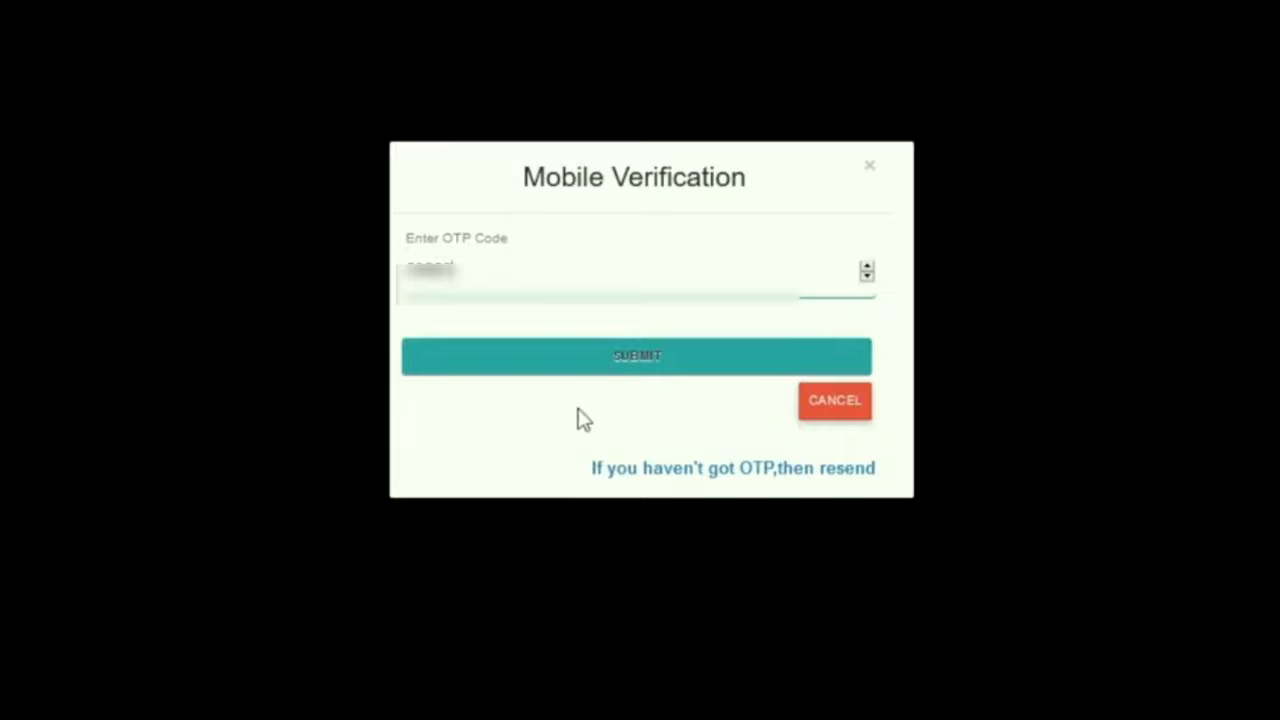
pyautogui.click(648, 360)
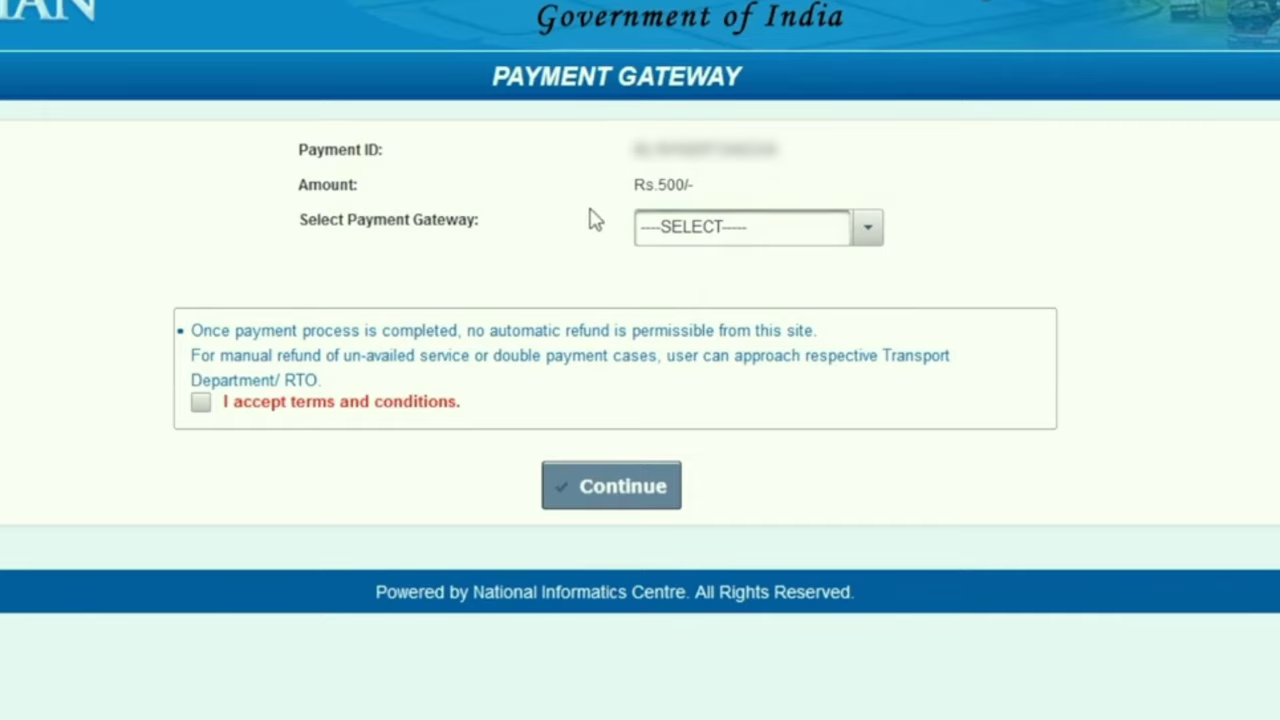
# Choose E-Treasury as the payment gateway, accept the terms and continue to e-Treasury Kerala.
pyautogui.click(868, 232)
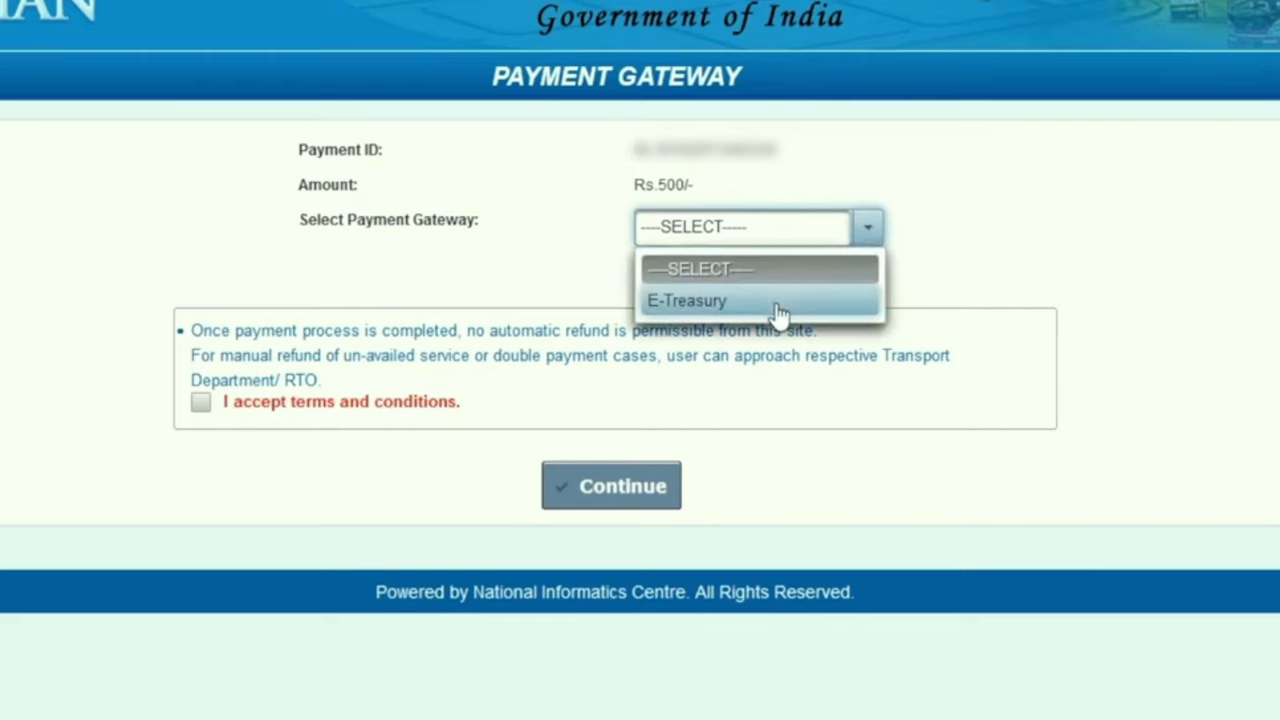
pyautogui.click(779, 312)
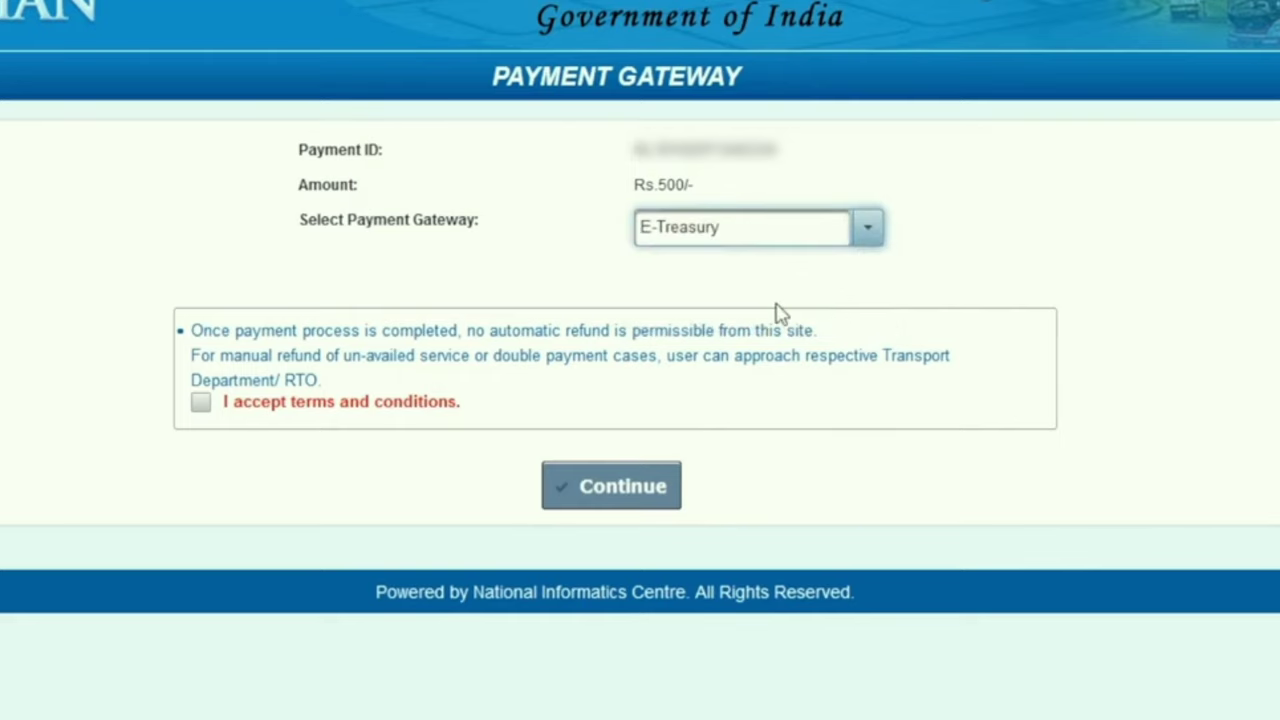
pyautogui.click(200, 402)
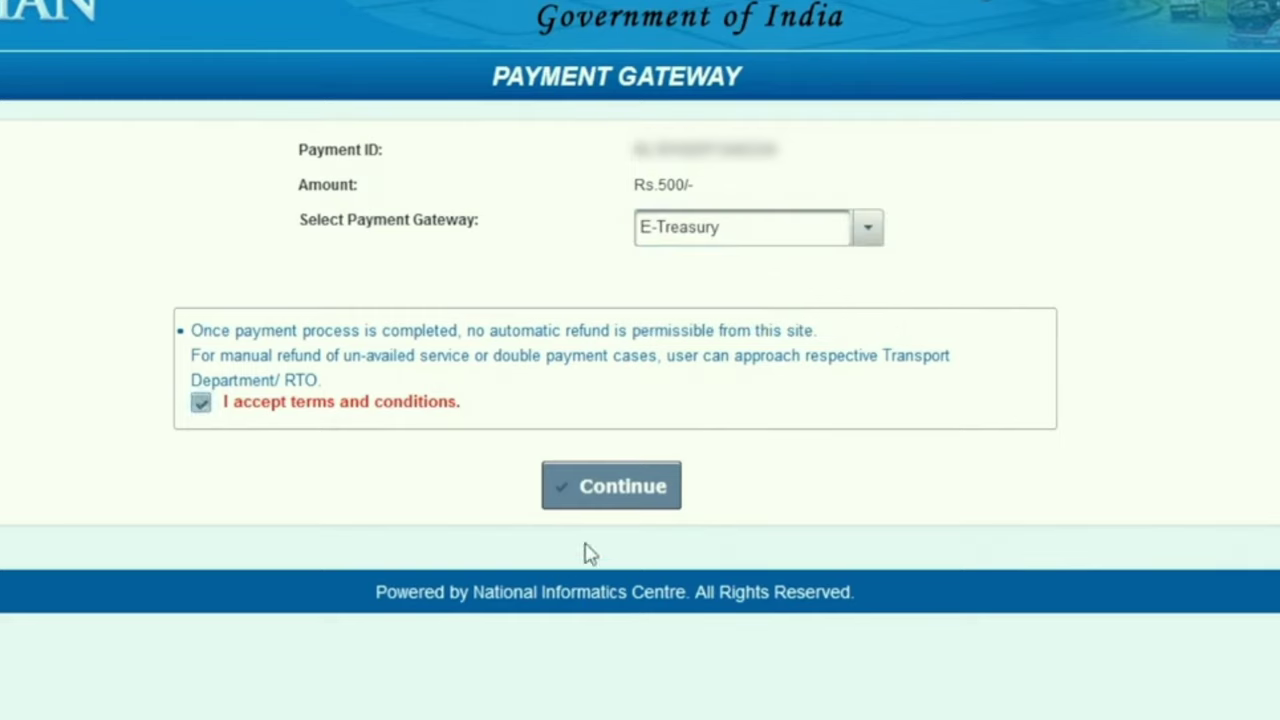
pyautogui.click(612, 500)
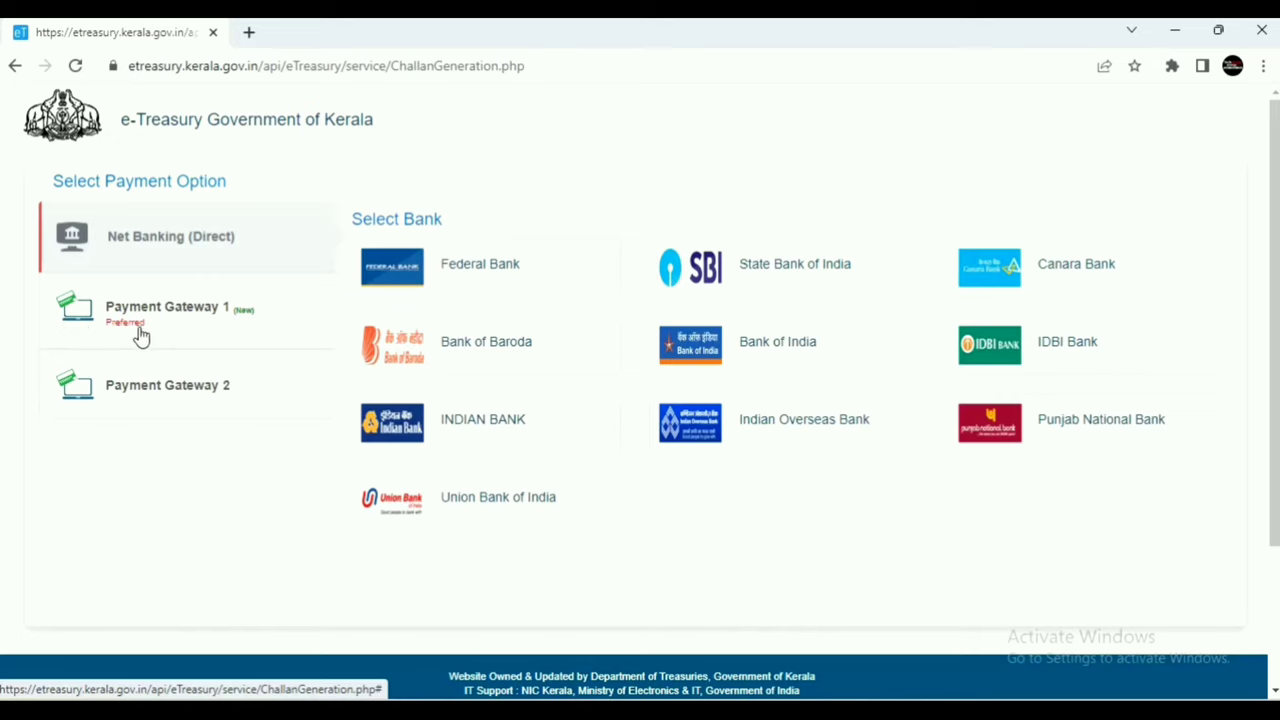
# Pay via Payment Gateway 1 in e-Treasury Kerala and acknowledge the GRN Generated message.
pyautogui.click(177, 320)
pyautogui.scroll(-1, 177, 320)
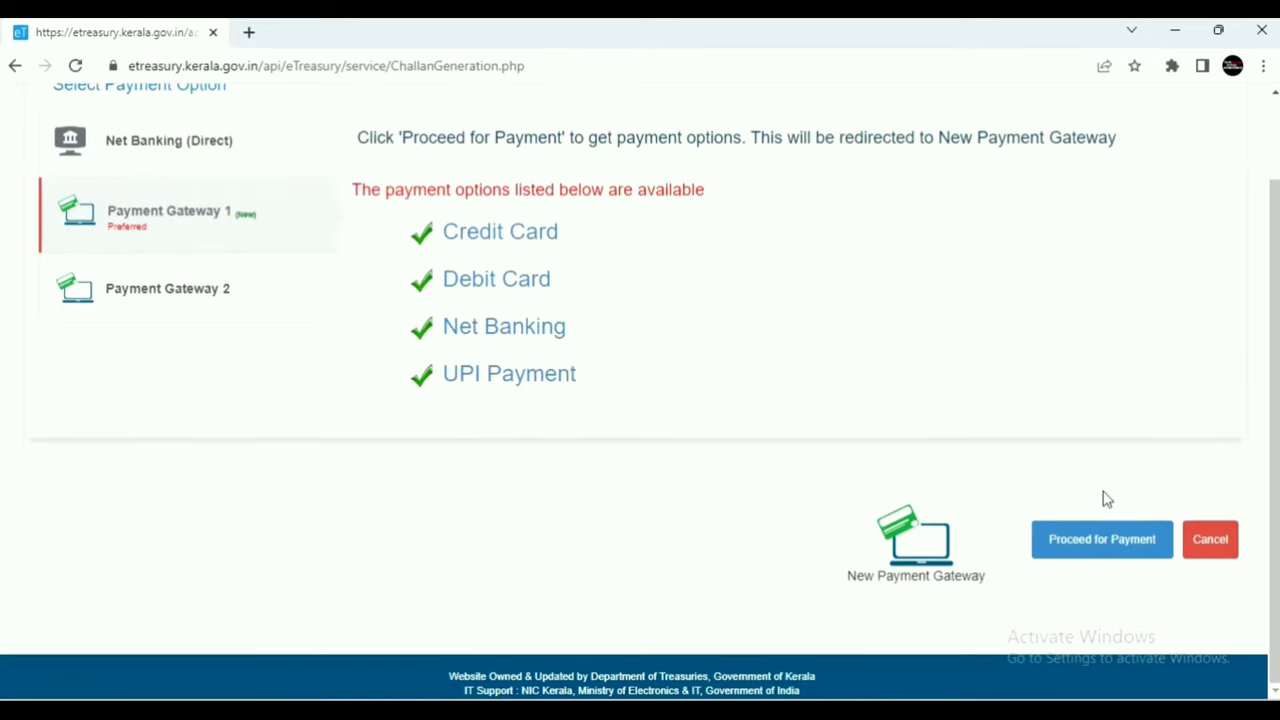
pyautogui.click(1103, 537)
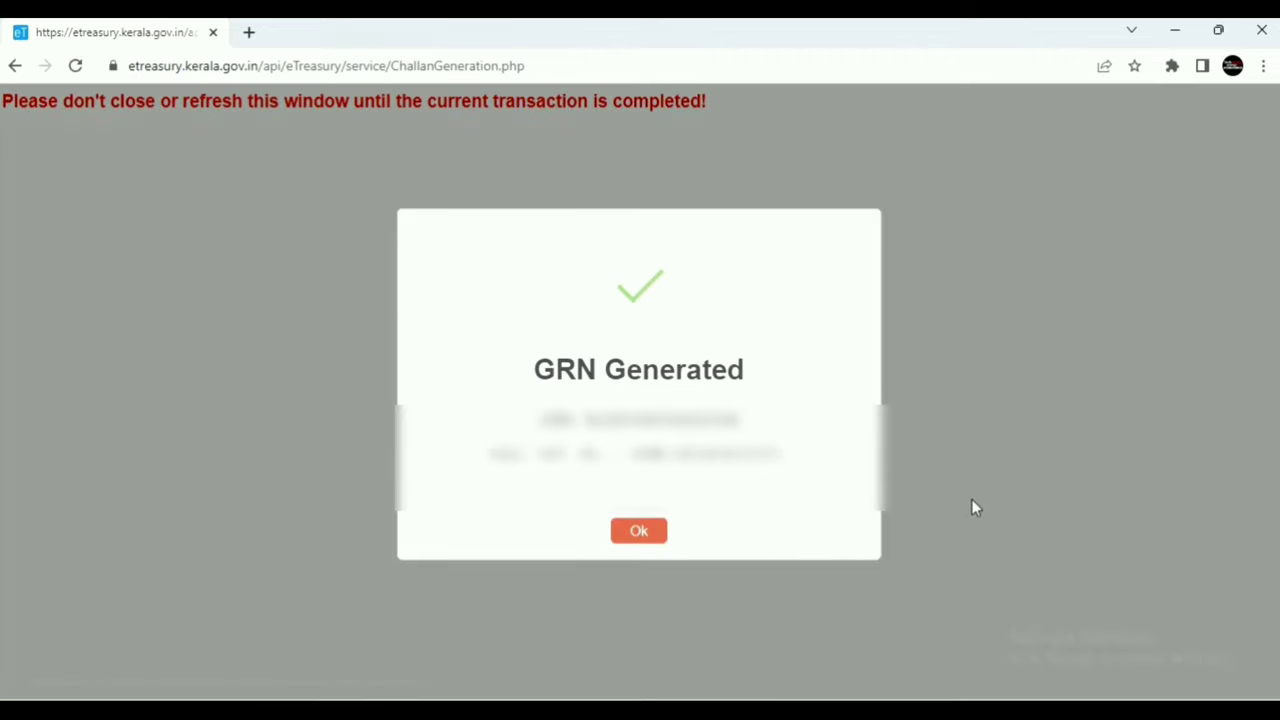
pyautogui.click(645, 538)
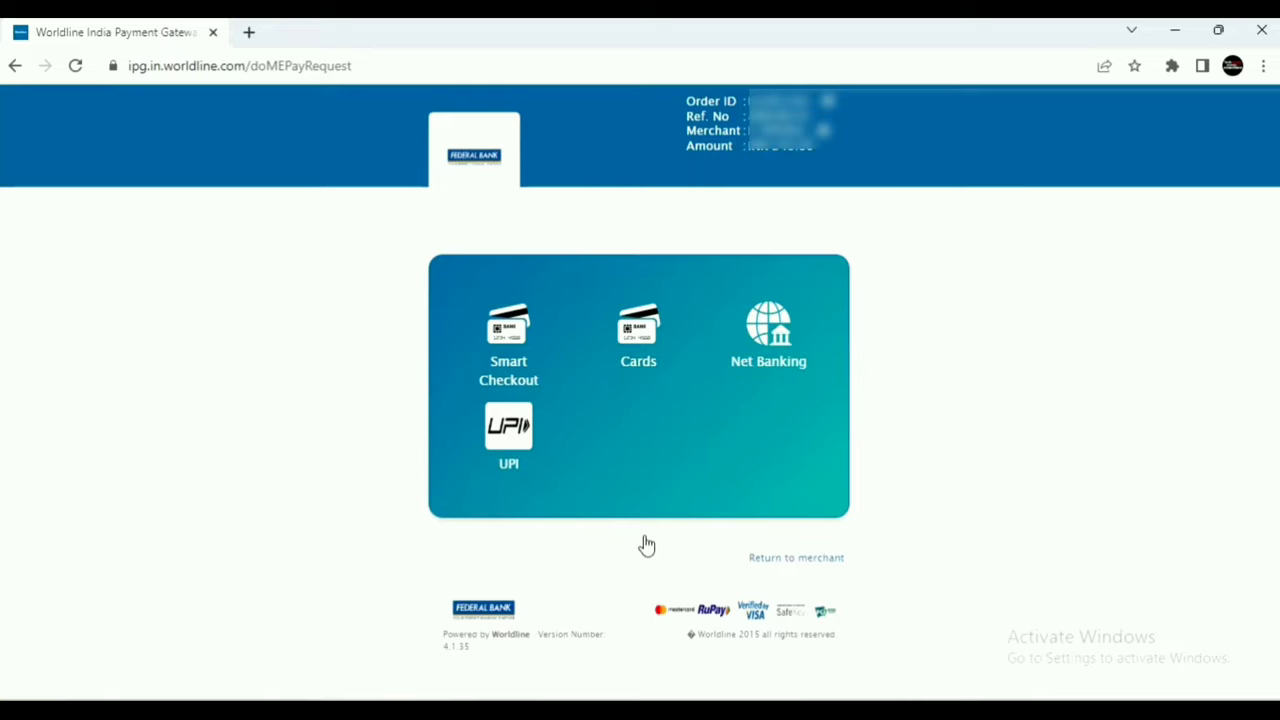
# Pay the Rs.500 fine by UPI, verifying the UPI ID and sending the collect request.
pyautogui.click(508, 443)
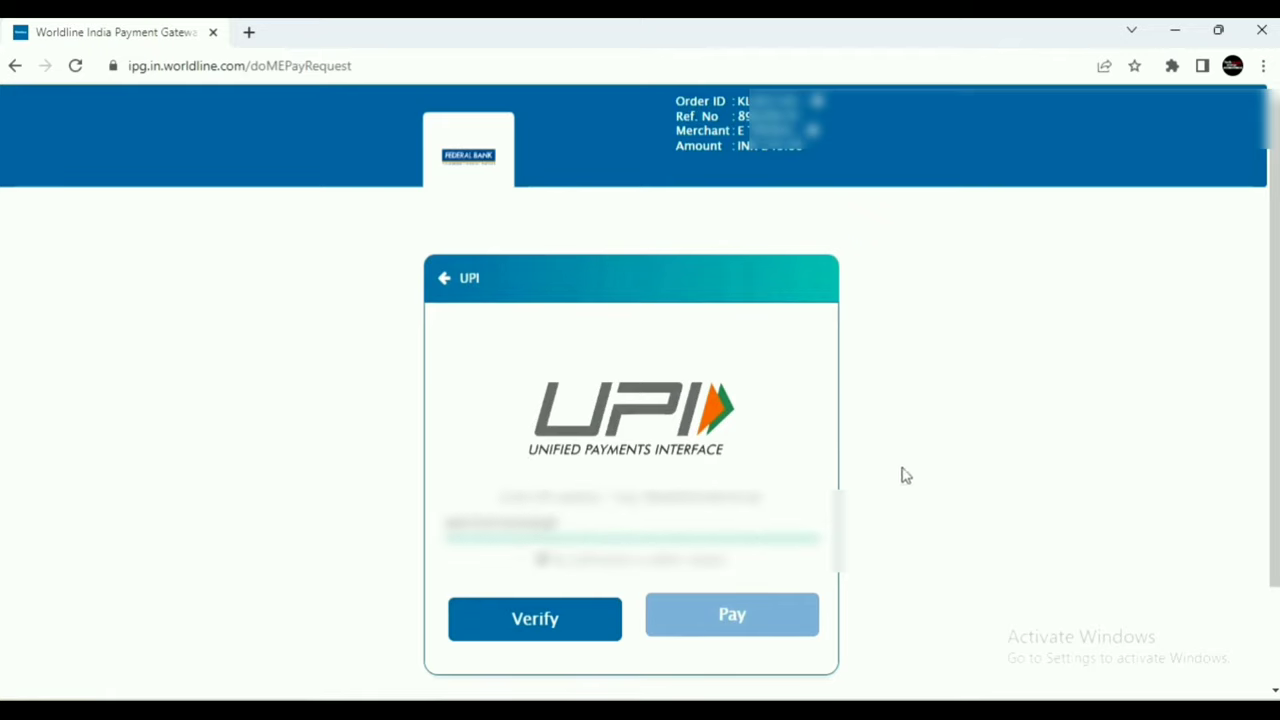
pyautogui.click(547, 640)
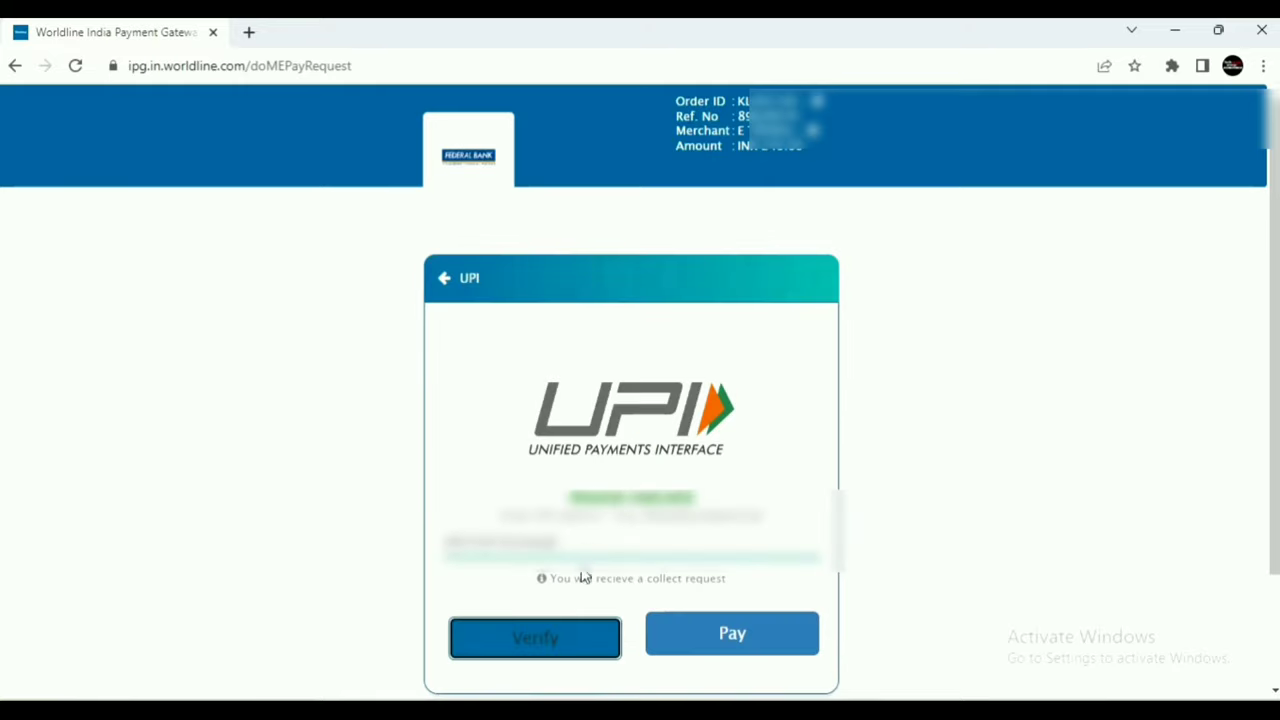
pyautogui.click(728, 626)
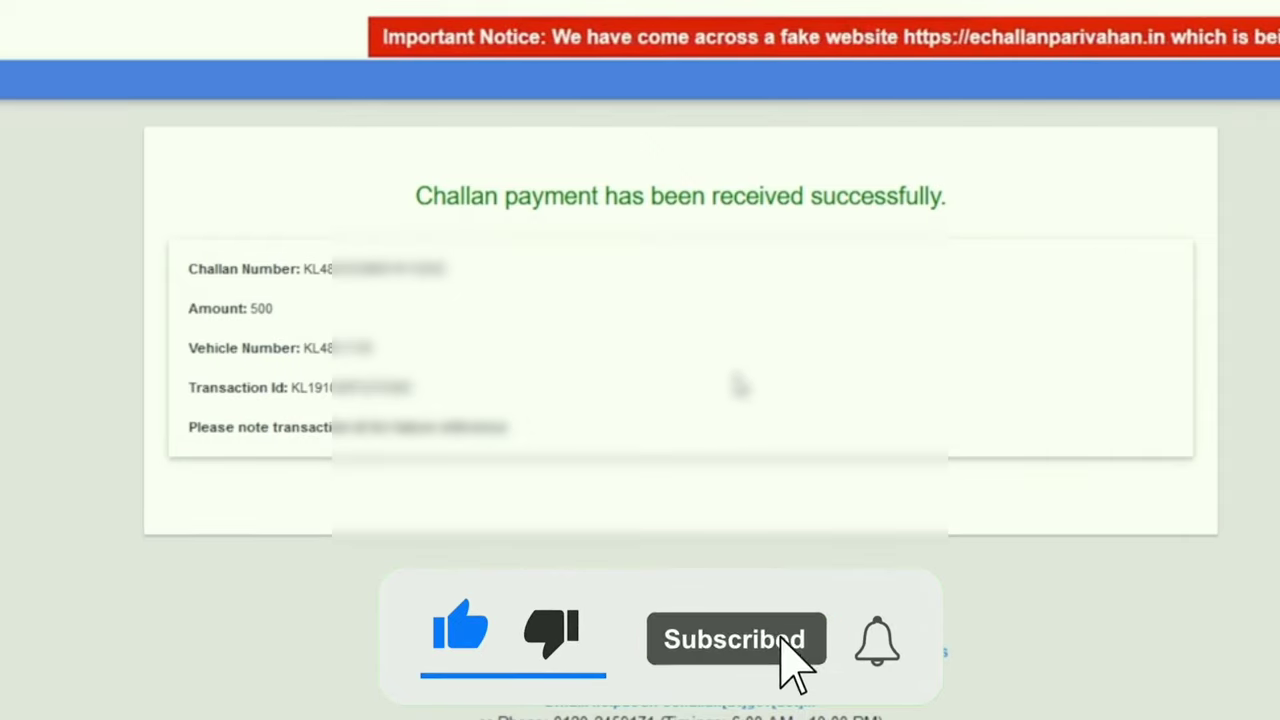
# Select the paid challan's number on the success page to copy it.
pyautogui.moveTo(297, 268); pyautogui.dragTo(477, 286)
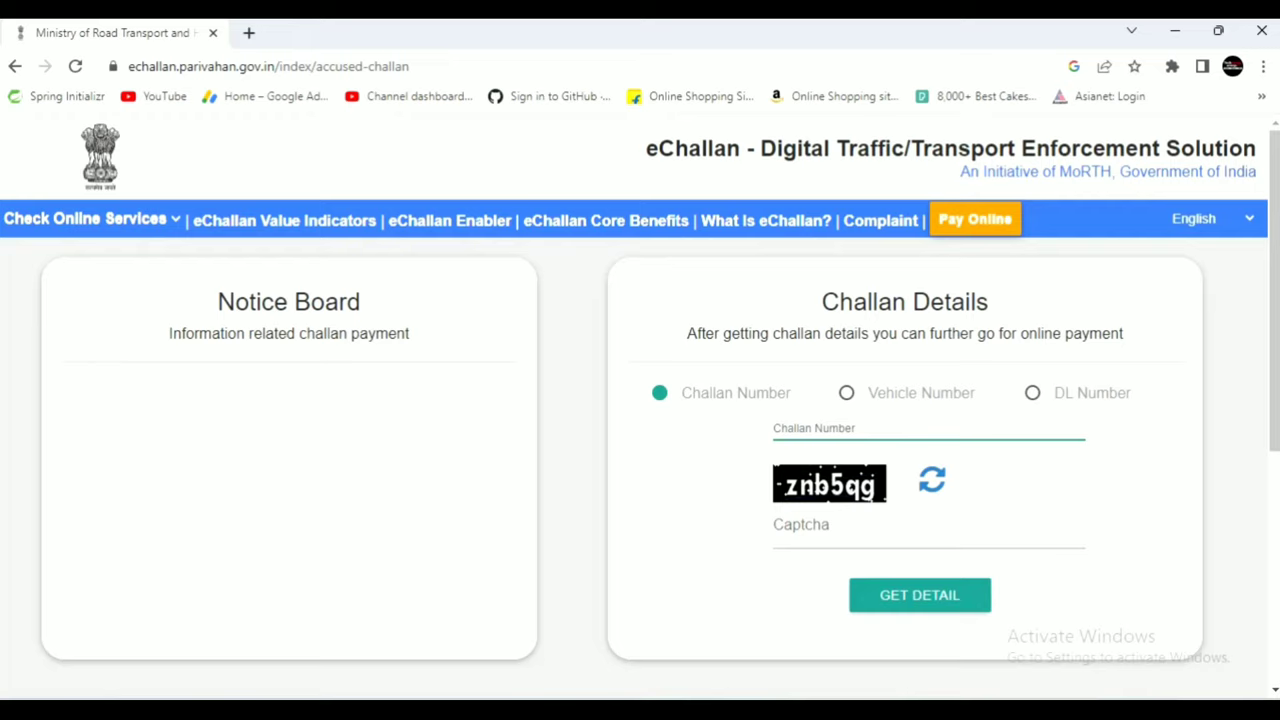
# Look up the paid challan by its pasted challan number and captcha.
pyautogui.hotkey('ctrl', 'v')
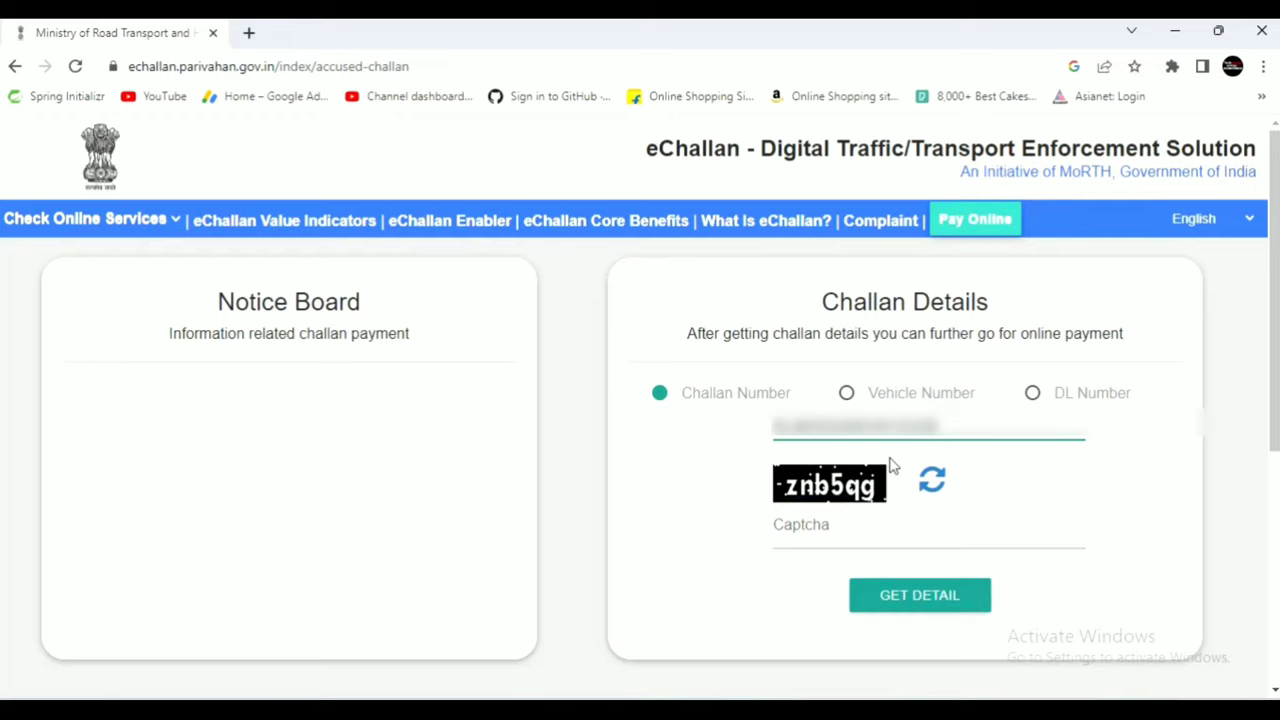
pyautogui.click(857, 531)
pyautogui.click(925, 597)
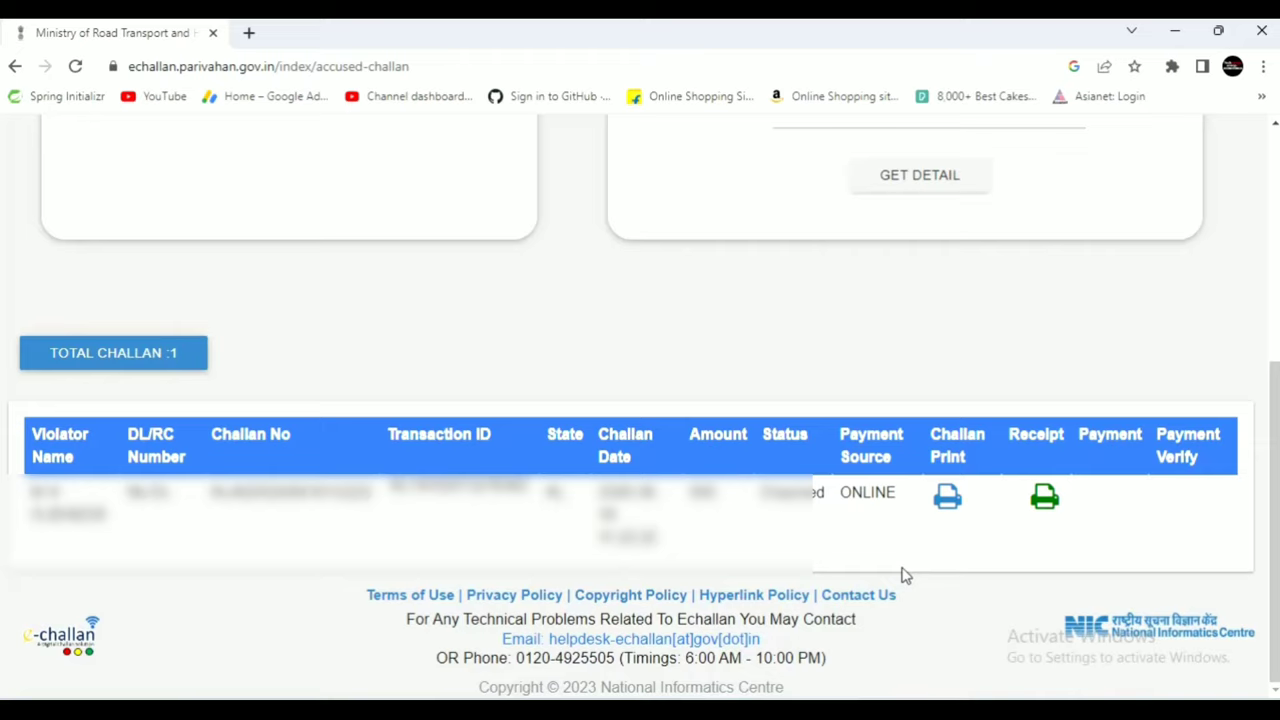
# Open the challan's printable payment receipt, cancelling the print dialog to view it.
pyautogui.click(1048, 510)
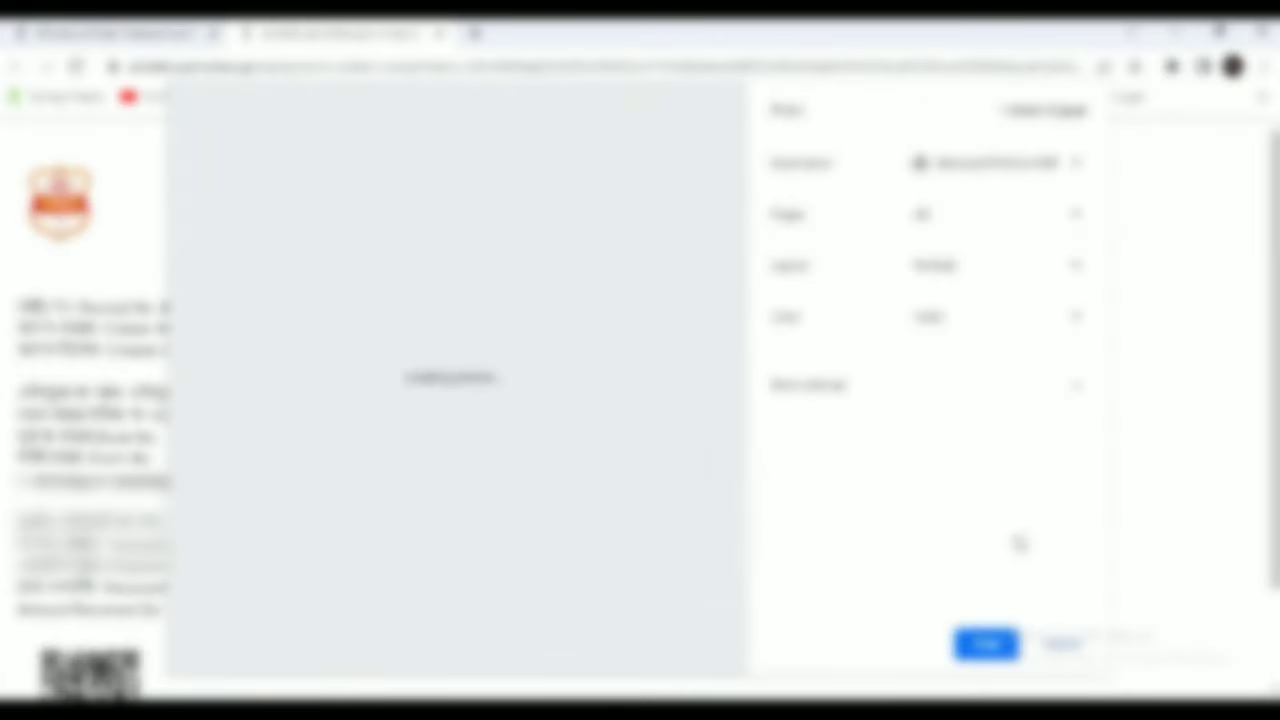
pyautogui.click(1060, 645)
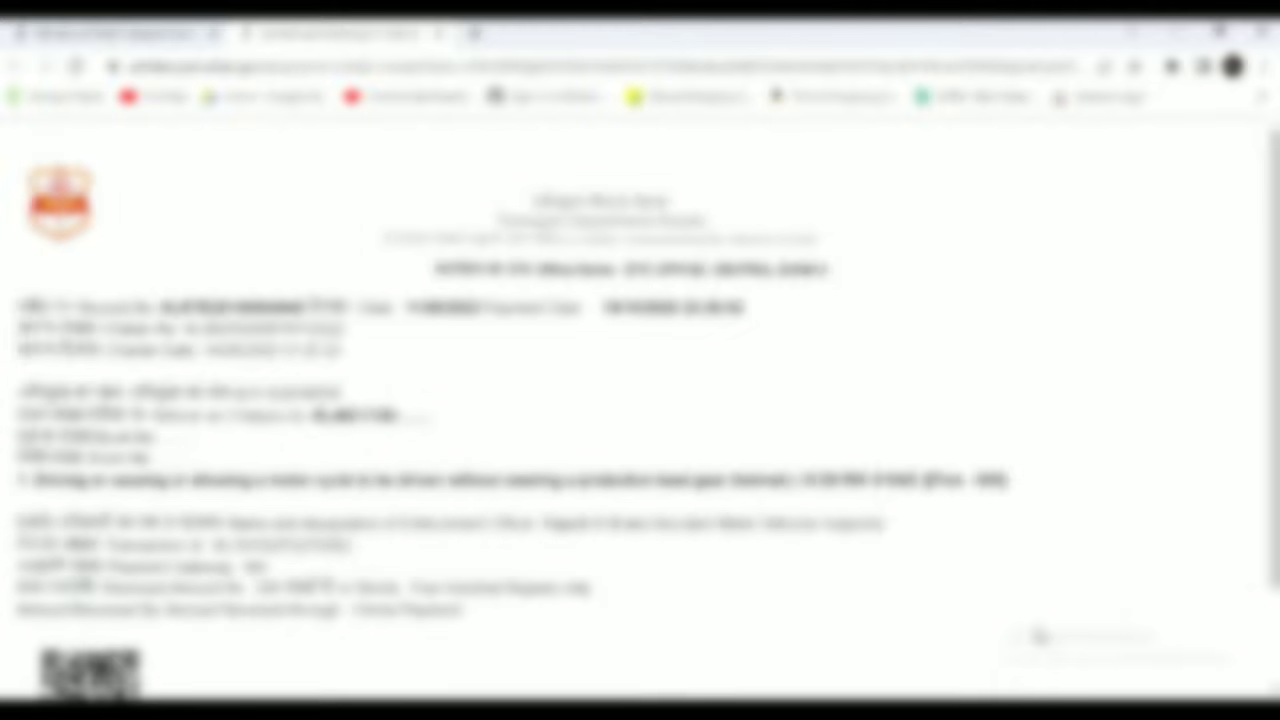
pyautogui.scroll(-2, 1035, 636)
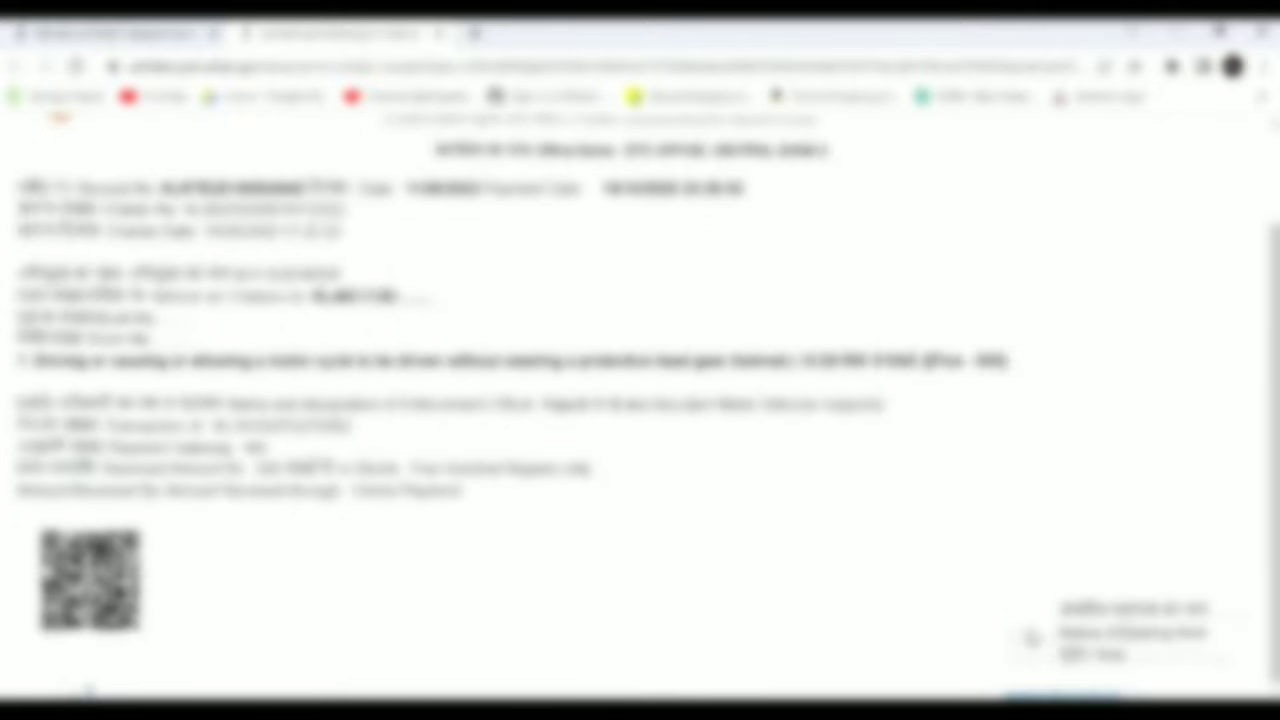